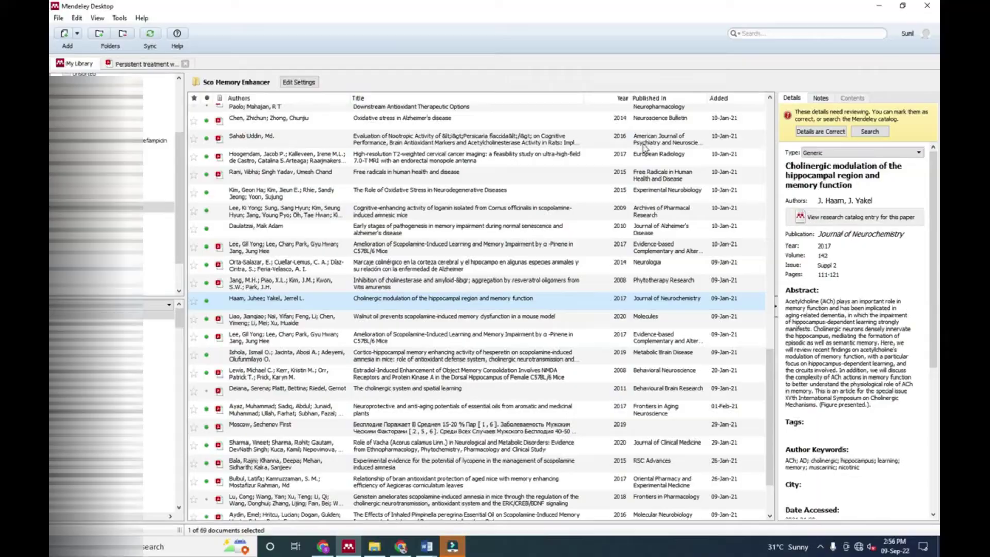
{"action": "scroll", "coordinate": [644, 147], "scroll_direction": "down", "scroll_amount": 2}
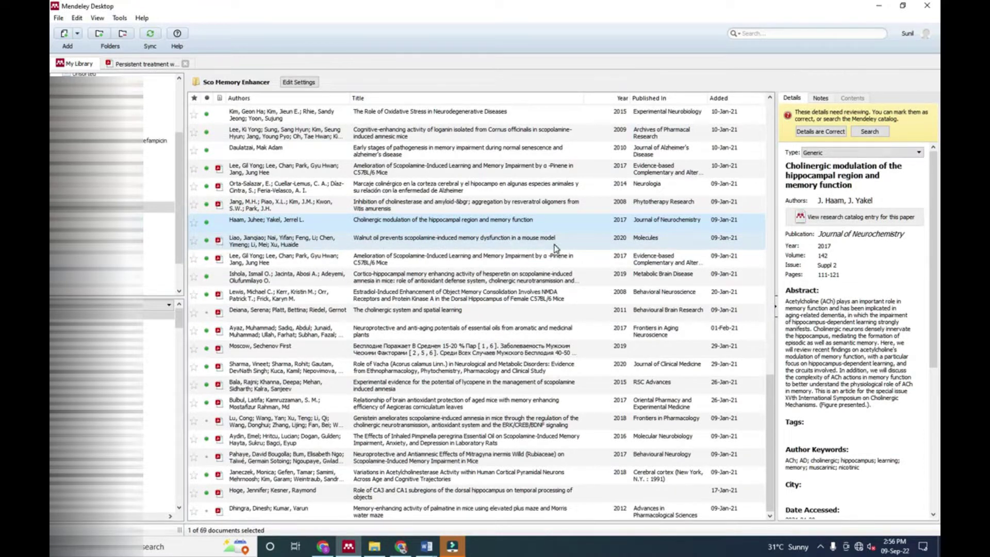
- Open the Walnut oil article and highlight the Received–Published dates line and 'Abstract:'
{"action": "double_click", "coordinate": [437, 238]}
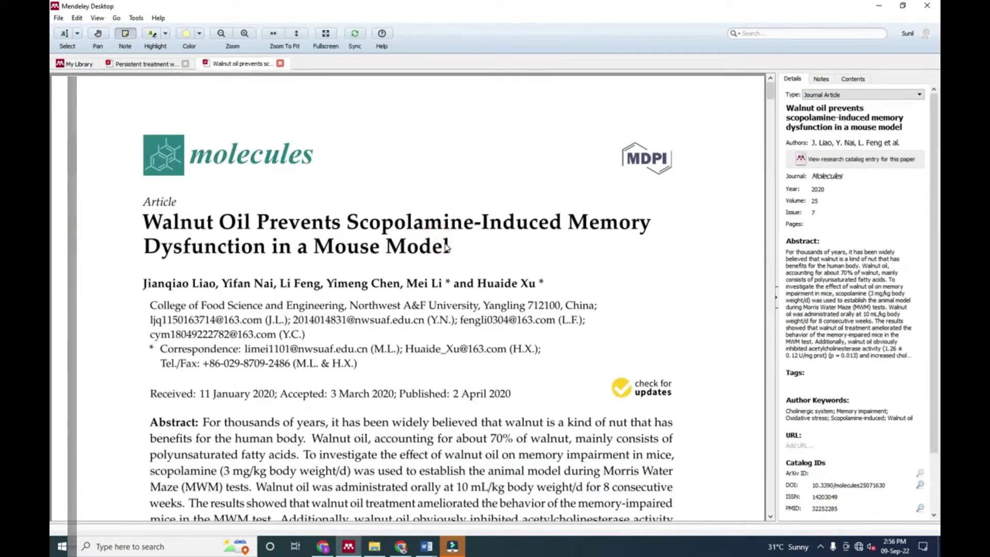
{"action": "scroll", "coordinate": [446, 246], "scroll_direction": "down", "scroll_amount": 3}
{"action": "scroll", "coordinate": [445, 246], "scroll_direction": "up", "scroll_amount": 1}
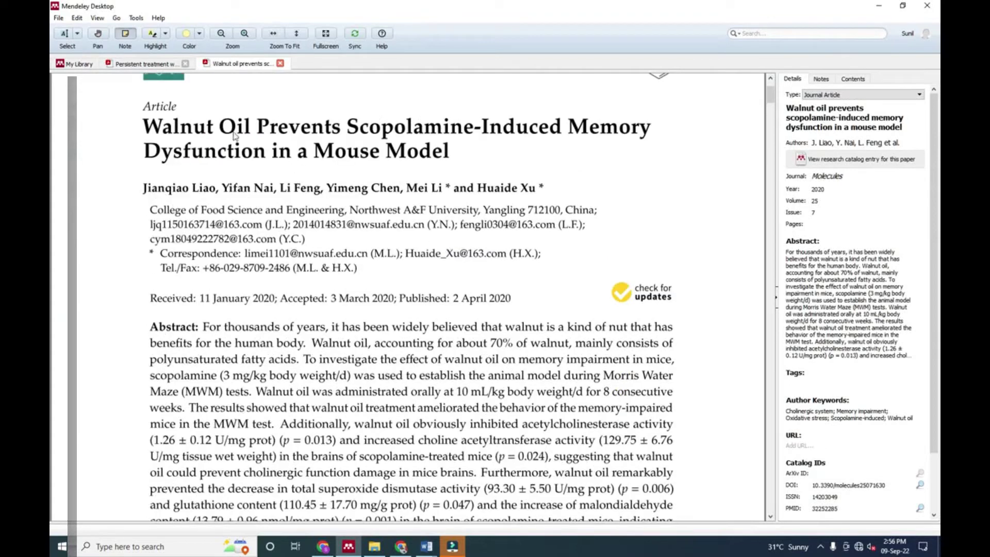
{"action": "left_click", "coordinate": [126, 35]}
{"action": "left_click", "coordinate": [126, 37]}
{"action": "left_click", "coordinate": [154, 35]}
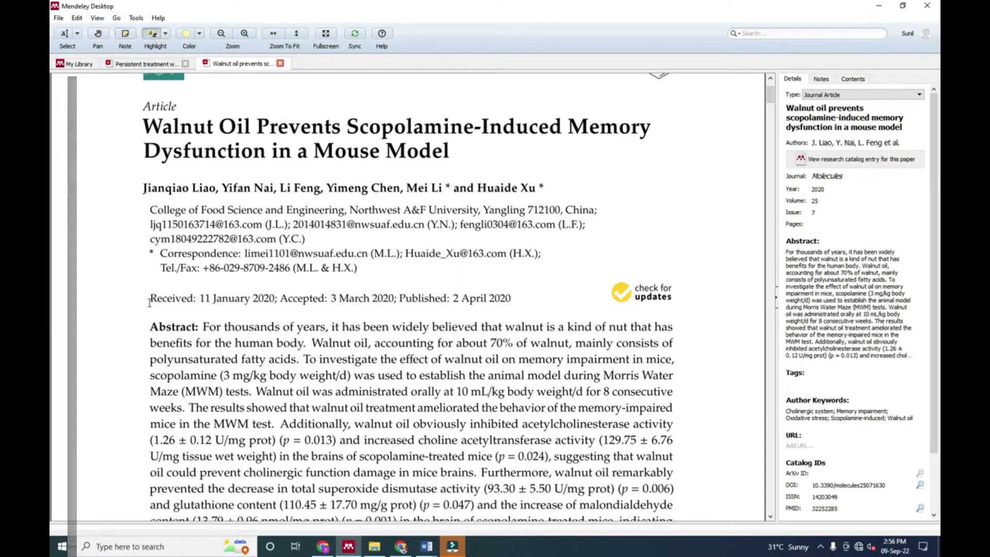
{"action": "left_click_drag", "start_coordinate": [151, 298], "coordinate": [521, 302]}
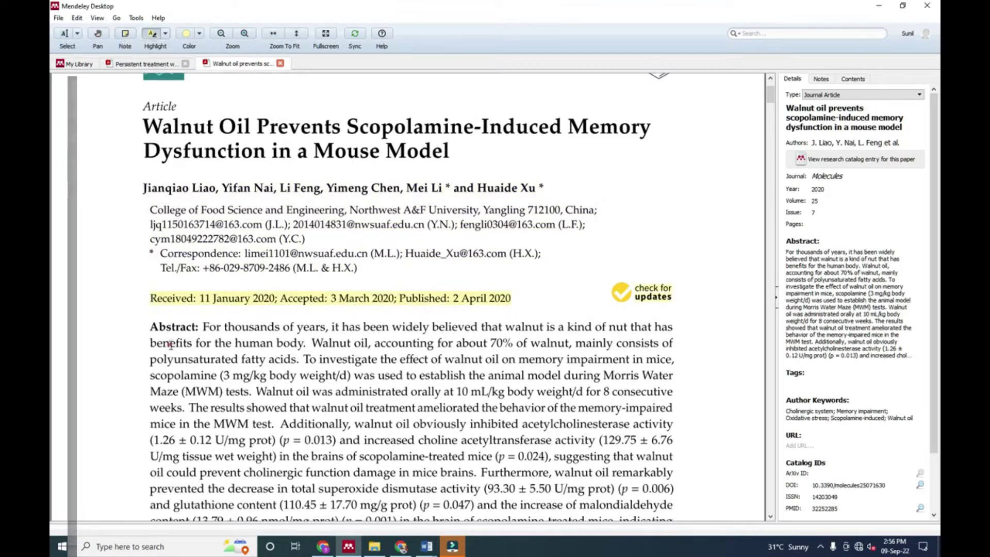
{"action": "left_click_drag", "start_coordinate": [151, 327], "coordinate": [199, 327]}
- Place a sticky note reading 'nice article' next to the 'Abstract:' heading
{"action": "left_click", "coordinate": [124, 35]}
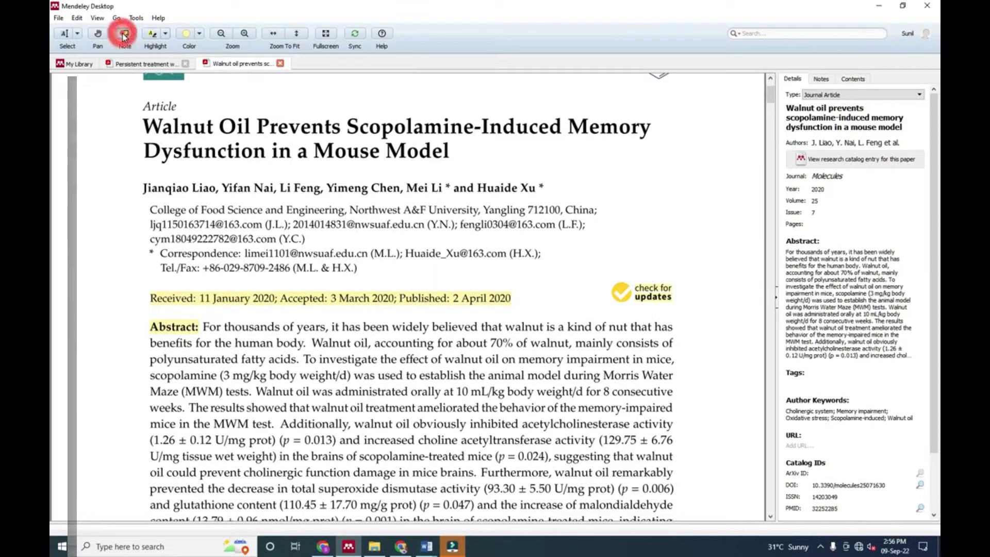
{"action": "left_click", "coordinate": [199, 329]}
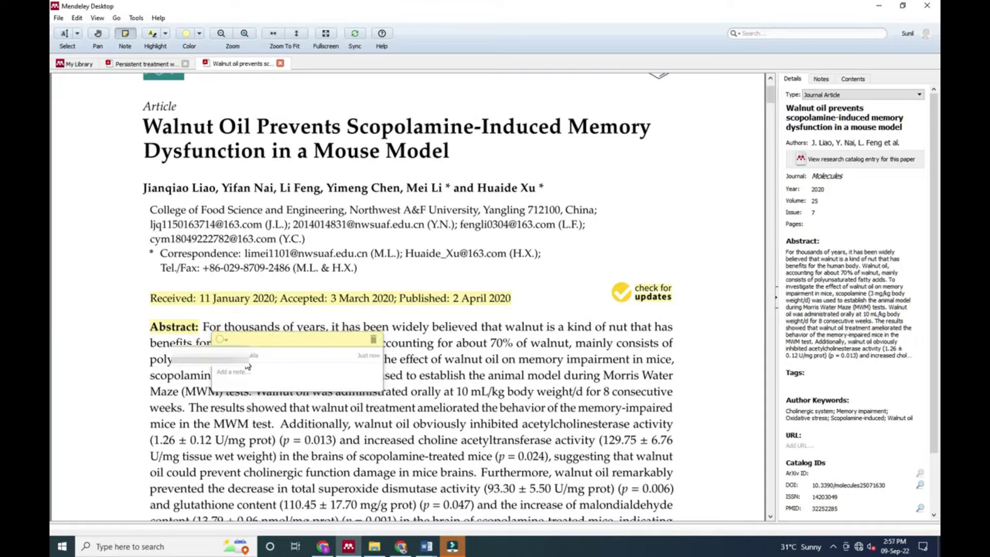
{"action": "type", "text": "nice article"}
{"action": "left_click", "coordinate": [450, 457]}
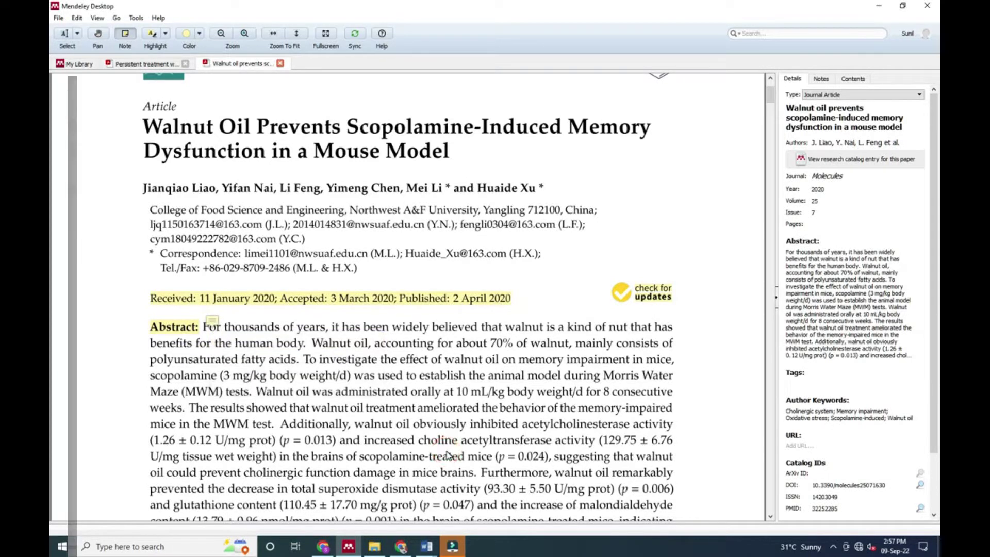
{"action": "scroll", "coordinate": [449, 456], "scroll_direction": "down", "scroll_amount": 2}
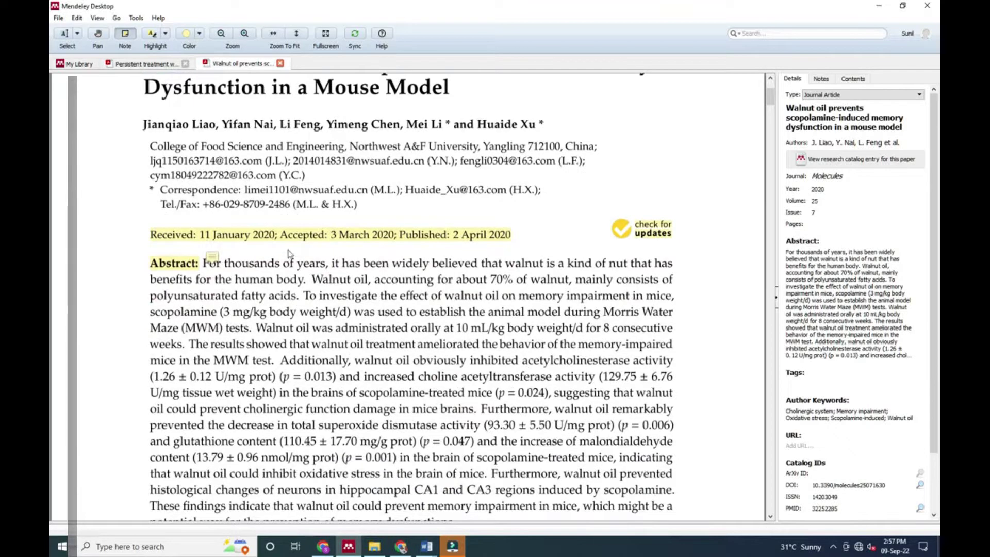
{"action": "left_click", "coordinate": [97, 36]}
{"action": "scroll", "coordinate": [265, 354], "scroll_direction": "down", "scroll_amount": 3}
{"action": "left_click_drag", "start_coordinate": [265, 354], "coordinate": [321, 421]}
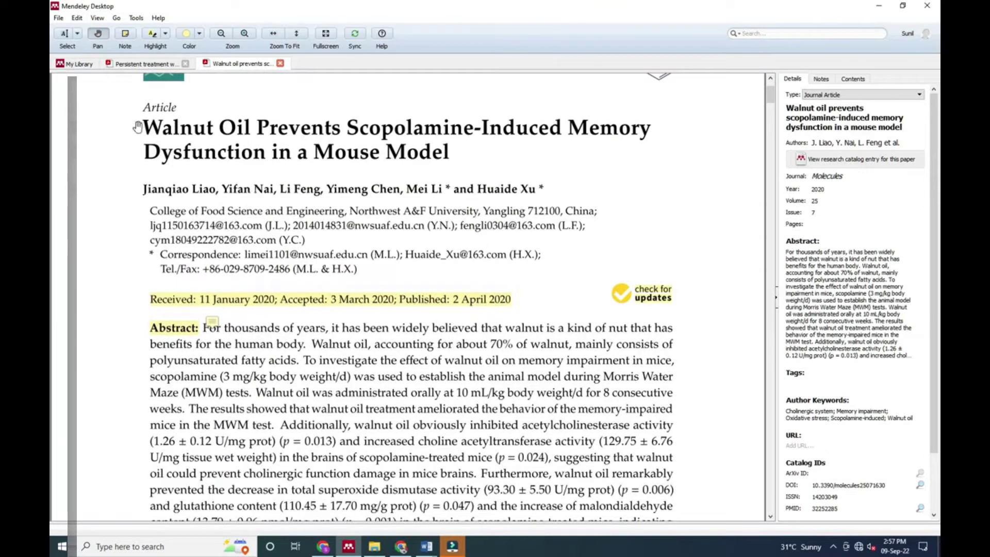
- Export the walnut oil PDF with its annotations into the Desktop folder
{"action": "left_click", "coordinate": [58, 17]}
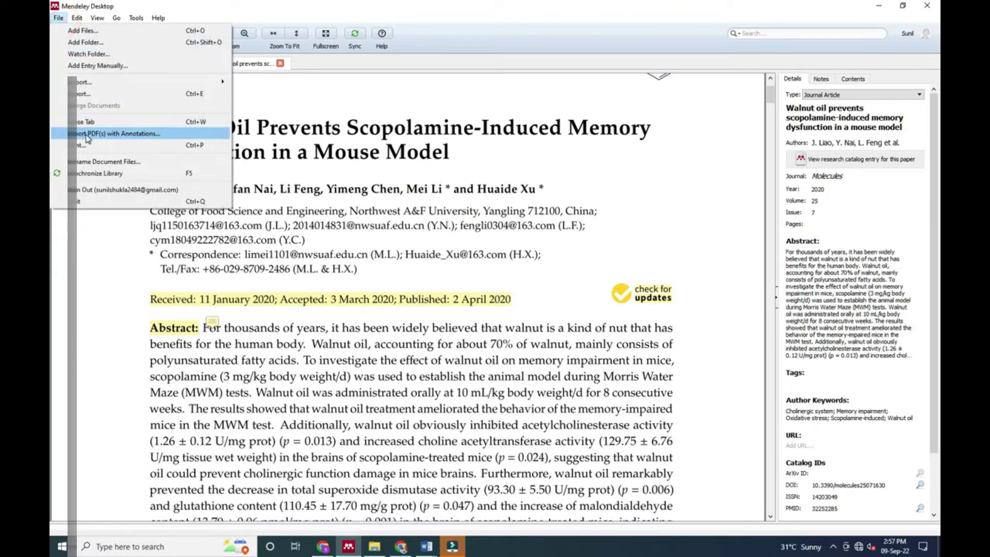
{"action": "left_click", "coordinate": [133, 138]}
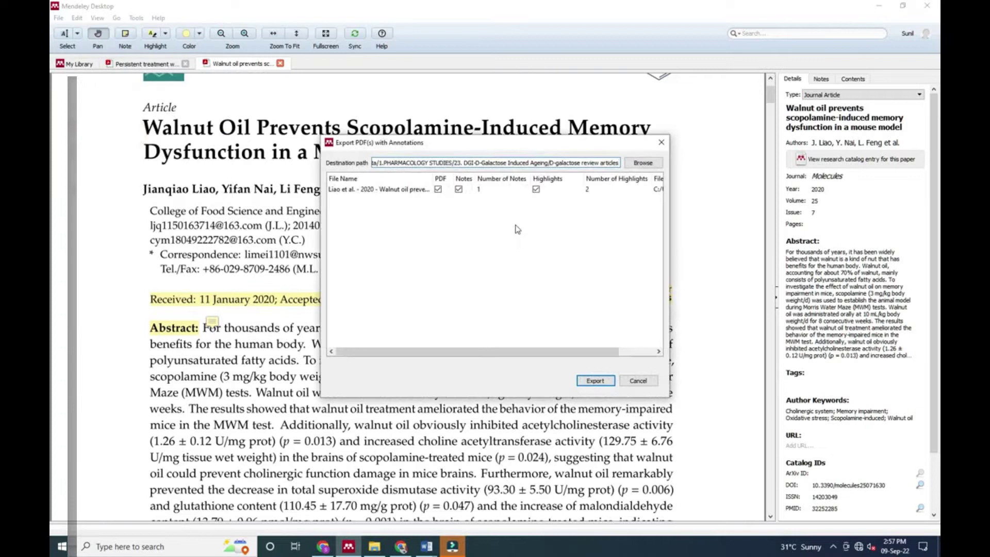
{"action": "left_click", "coordinate": [608, 163]}
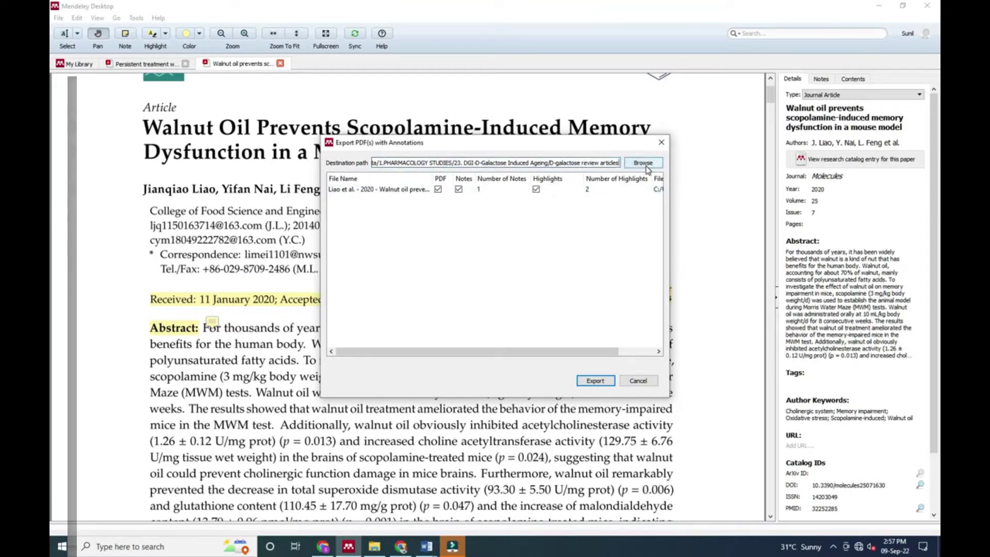
{"action": "left_click_drag", "start_coordinate": [617, 351], "coordinate": [654, 351]}
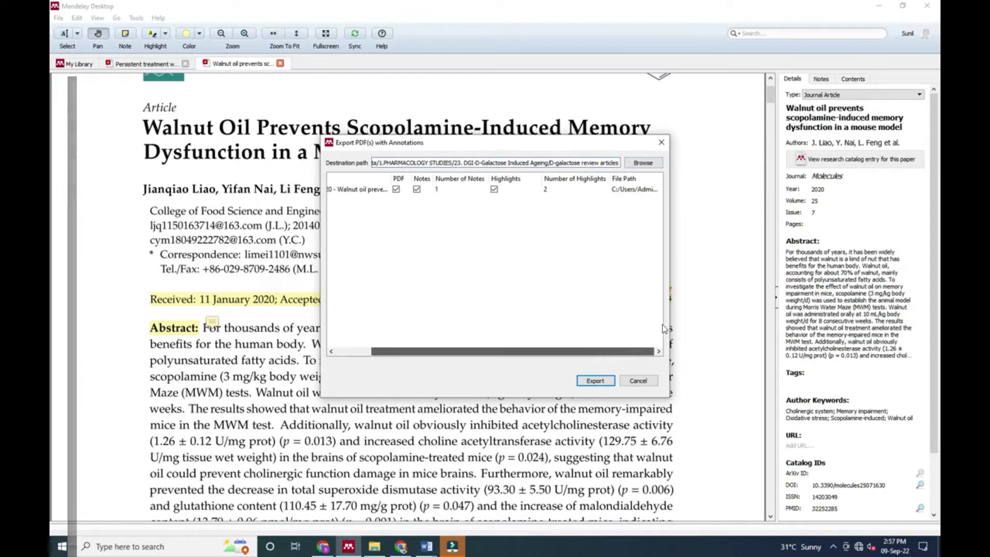
{"action": "left_click", "coordinate": [643, 163]}
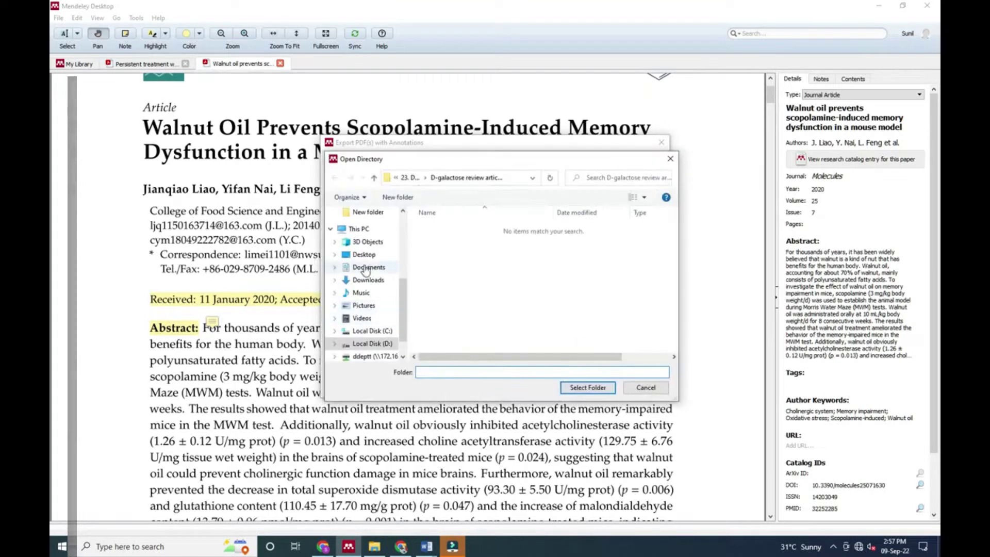
{"action": "left_click", "coordinate": [364, 254]}
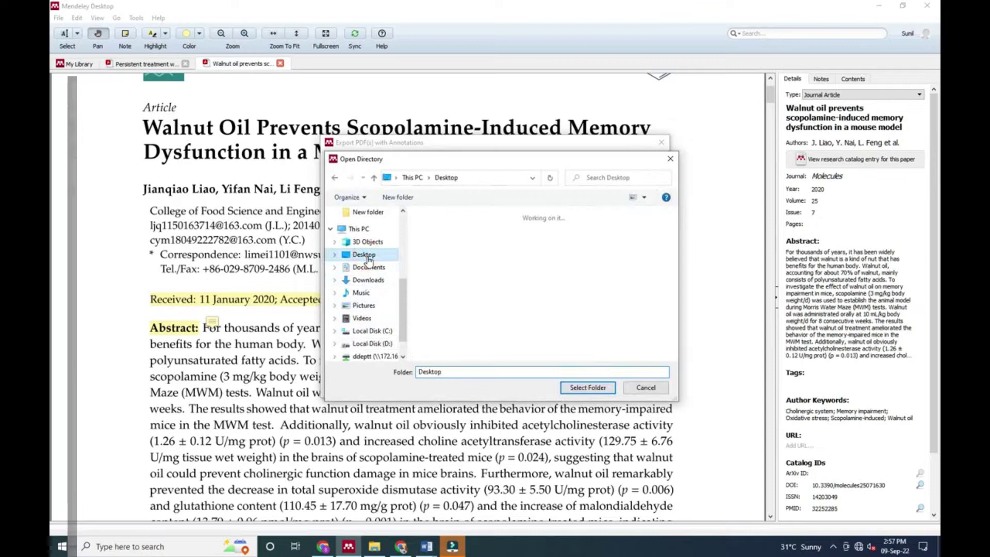
{"action": "left_click", "coordinate": [590, 388]}
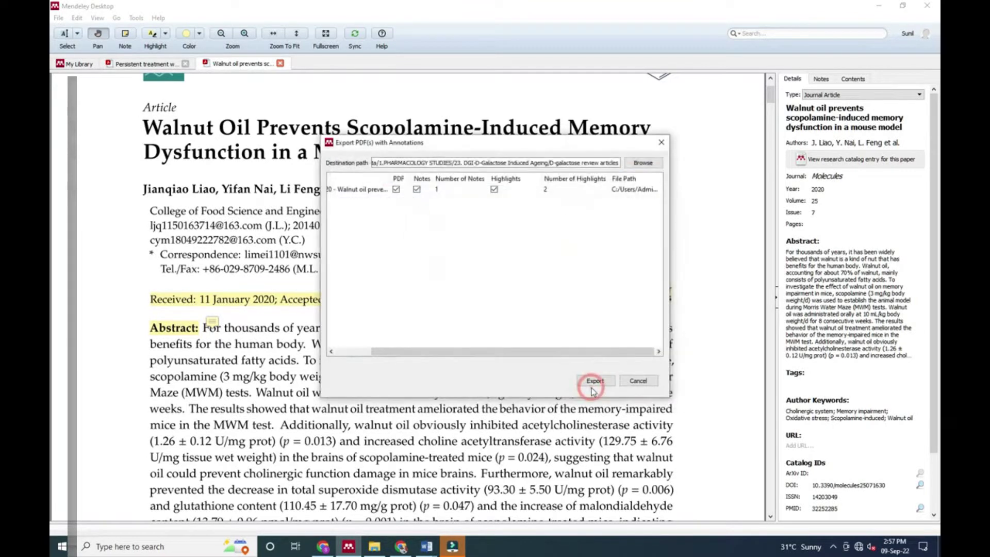
{"action": "left_click", "coordinate": [595, 382]}
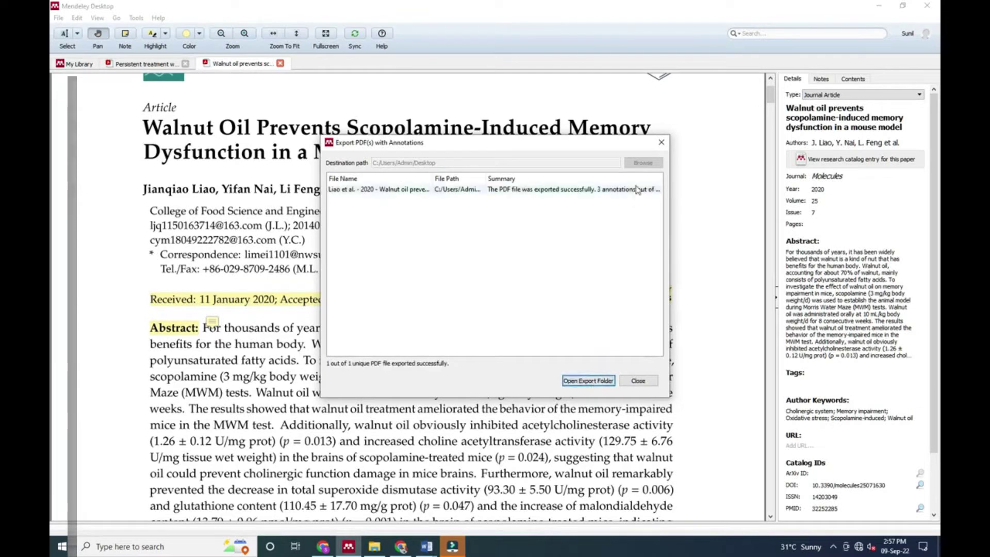
- Sort the Desktop folder newest first and open the Liao et al. 2020 Walnut oil PDF
{"action": "left_click", "coordinate": [596, 381]}
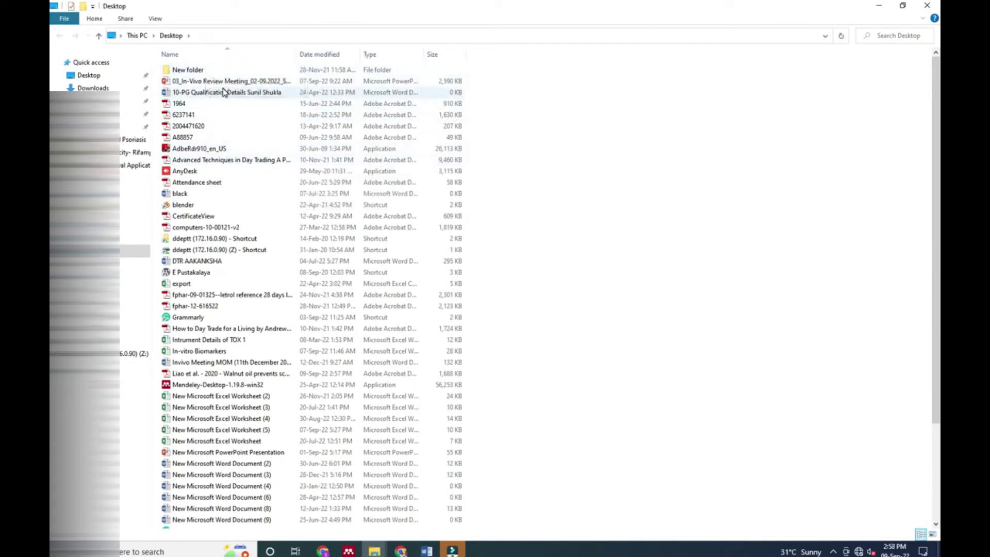
{"action": "mouse_move", "coordinate": [224, 92]}
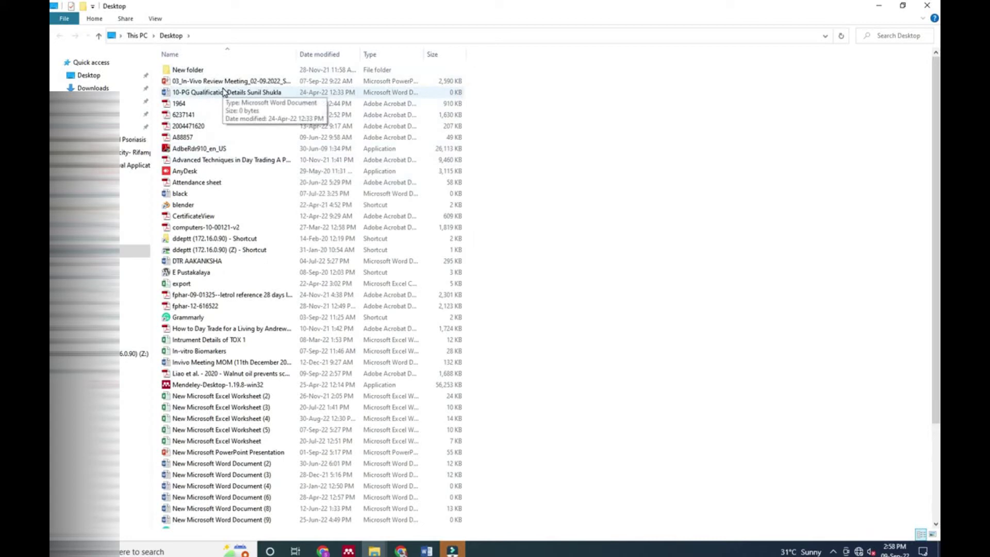
{"action": "left_click", "coordinate": [312, 55]}
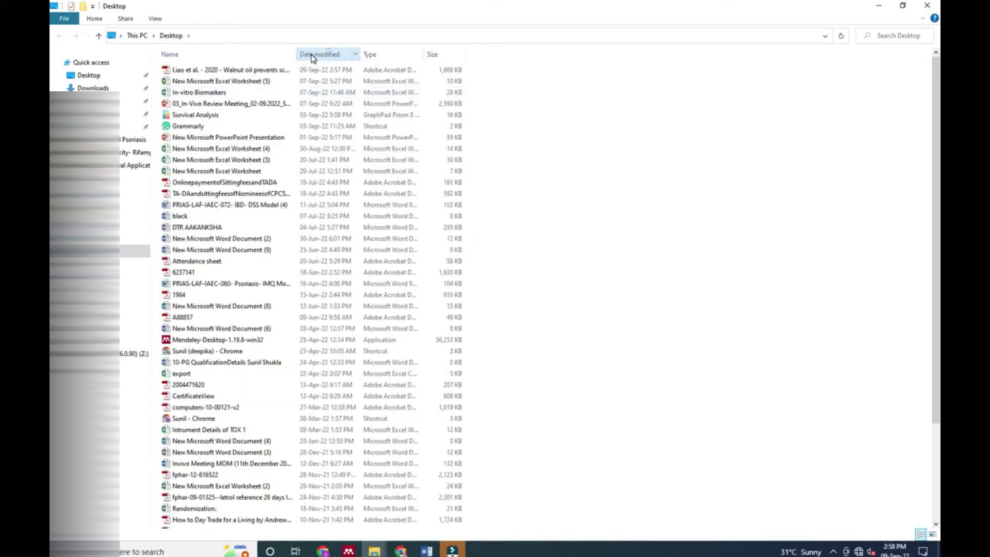
{"action": "double_click", "coordinate": [281, 70]}
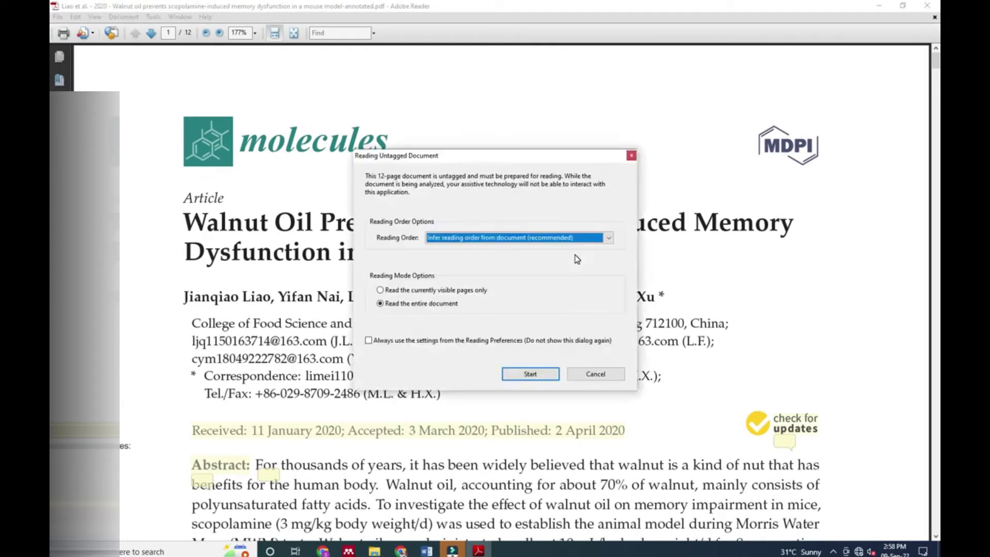
- Dismiss the Reading Untagged Document prompt, then minimize Adobe Reader
{"action": "left_click", "coordinate": [577, 375]}
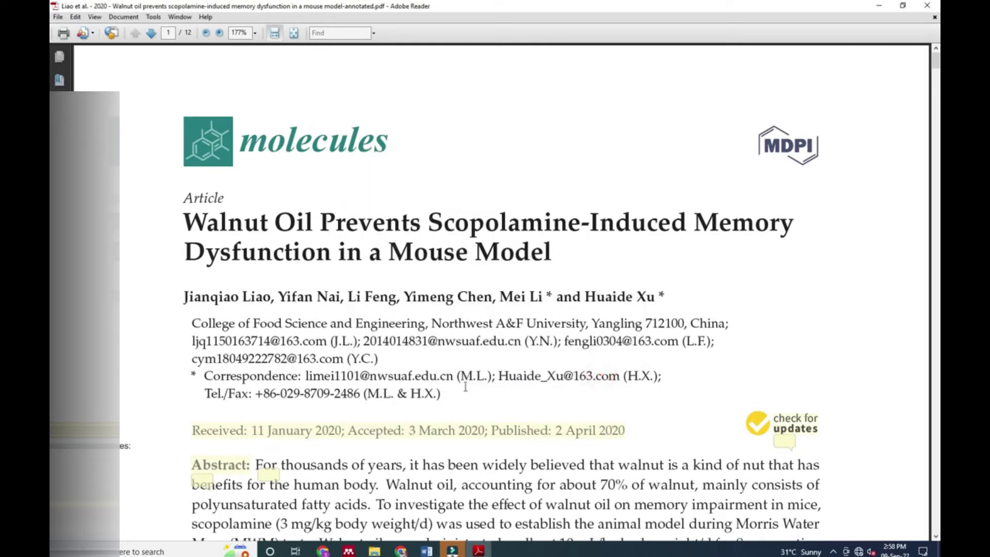
{"action": "left_click", "coordinate": [477, 549]}
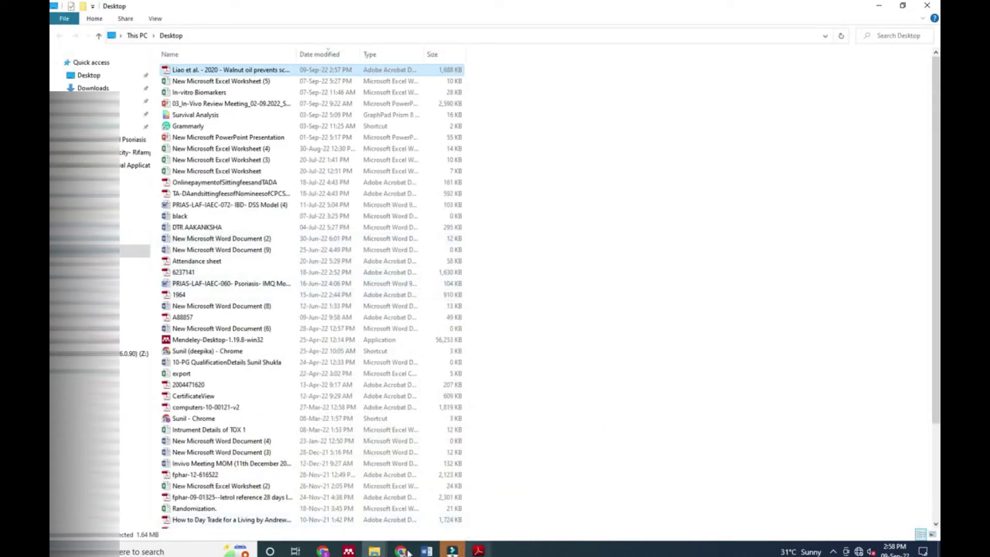
- Close the export report and open the walnut oil entry's containing folder from My Library
{"action": "left_click", "coordinate": [349, 550]}
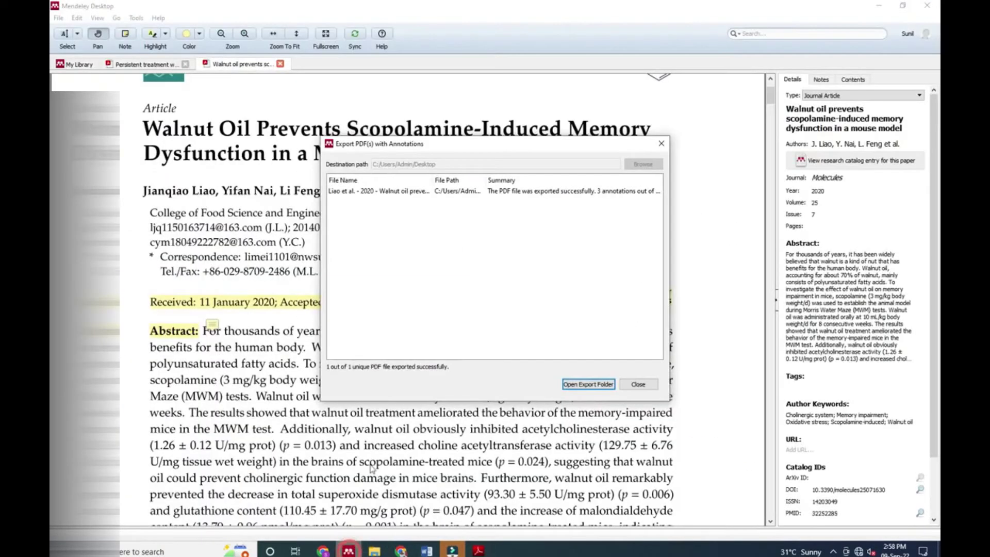
{"action": "left_click", "coordinate": [660, 144]}
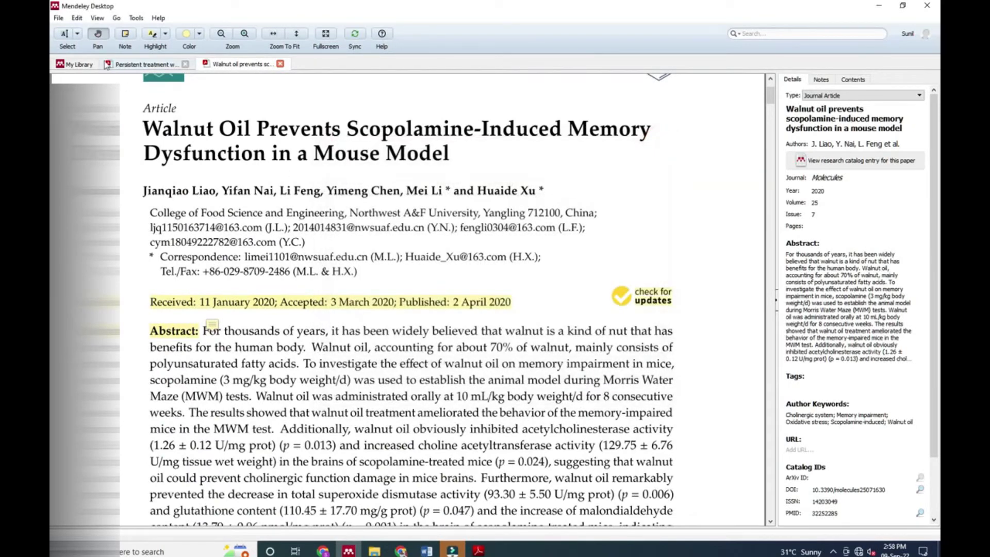
{"action": "left_click", "coordinate": [92, 65]}
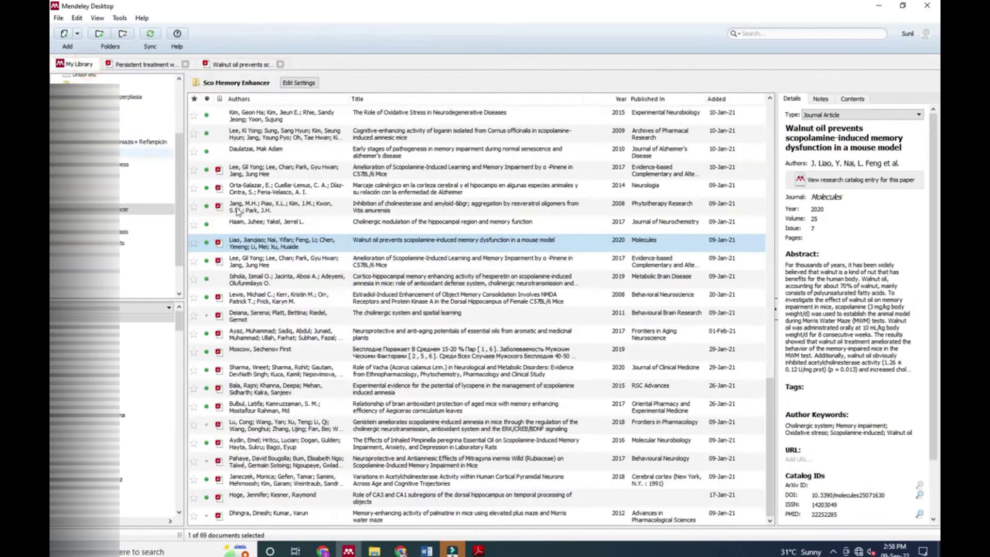
{"action": "right_click", "coordinate": [402, 244]}
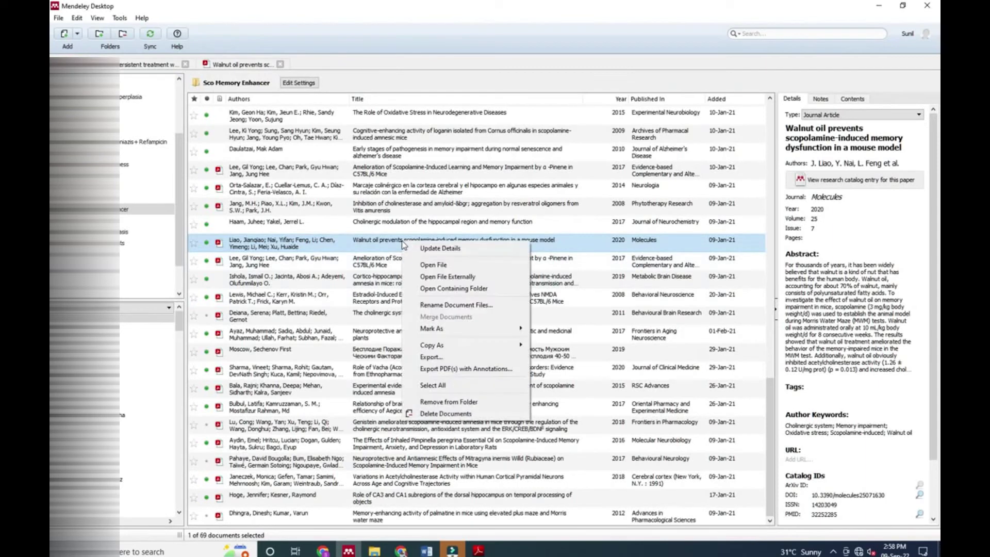
{"action": "left_click", "coordinate": [443, 288]}
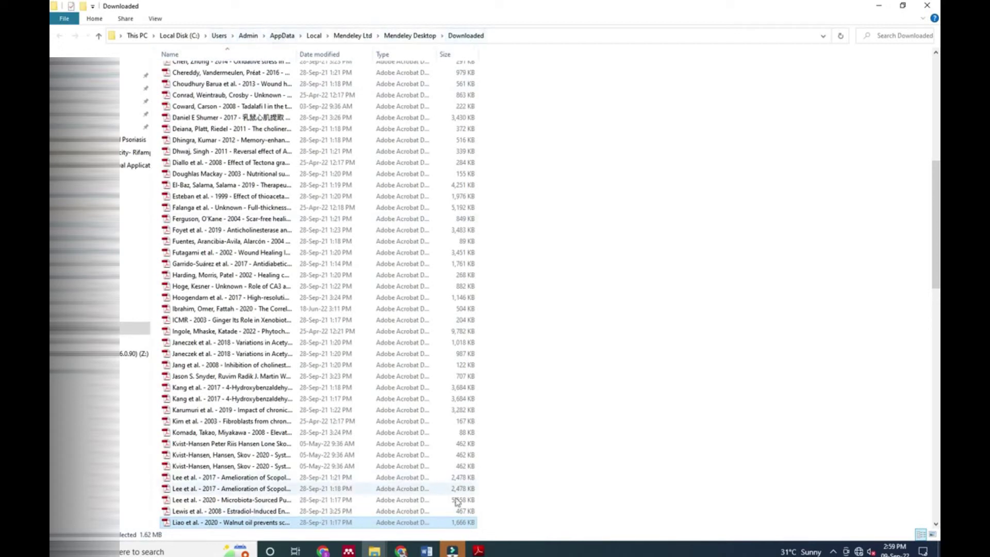
- Open the original walnut oil PDF in Adobe Reader and save a copy to the Desktop
{"action": "double_click", "coordinate": [200, 526]}
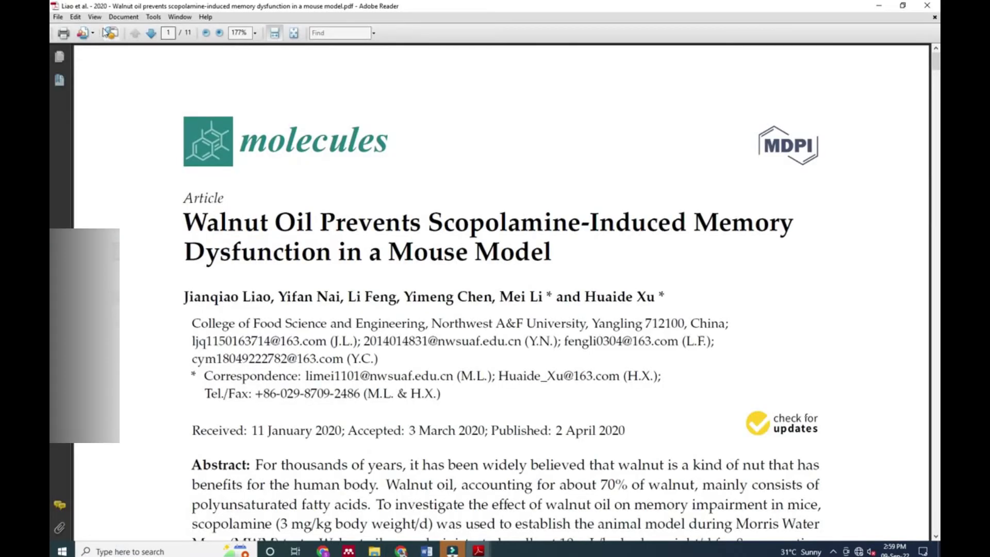
{"action": "left_click", "coordinate": [57, 17]}
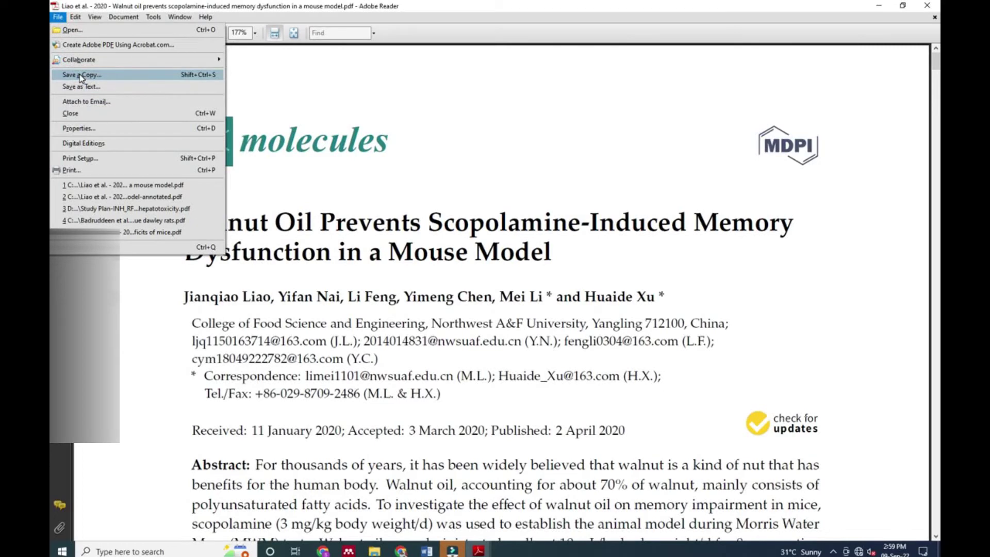
{"action": "left_click", "coordinate": [106, 76]}
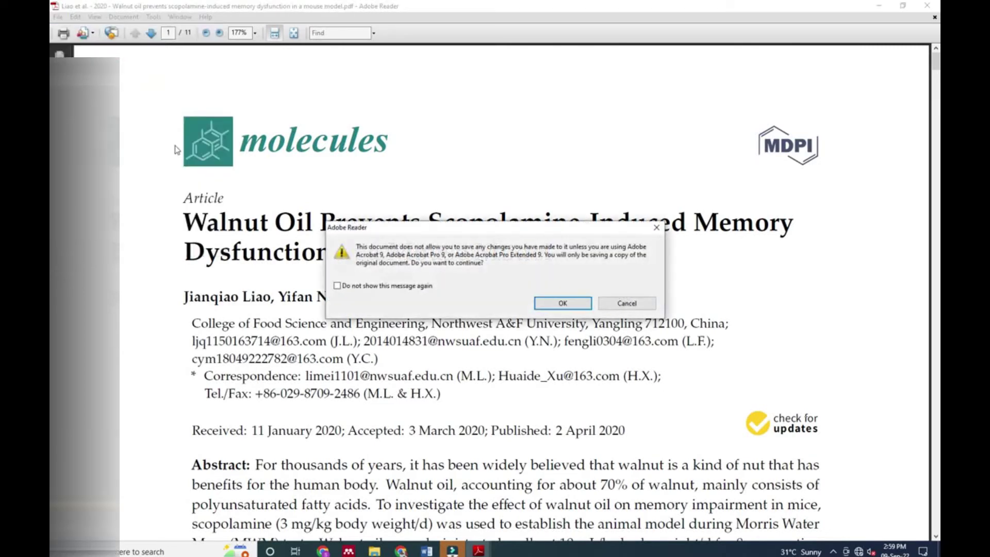
{"action": "left_click", "coordinate": [564, 305]}
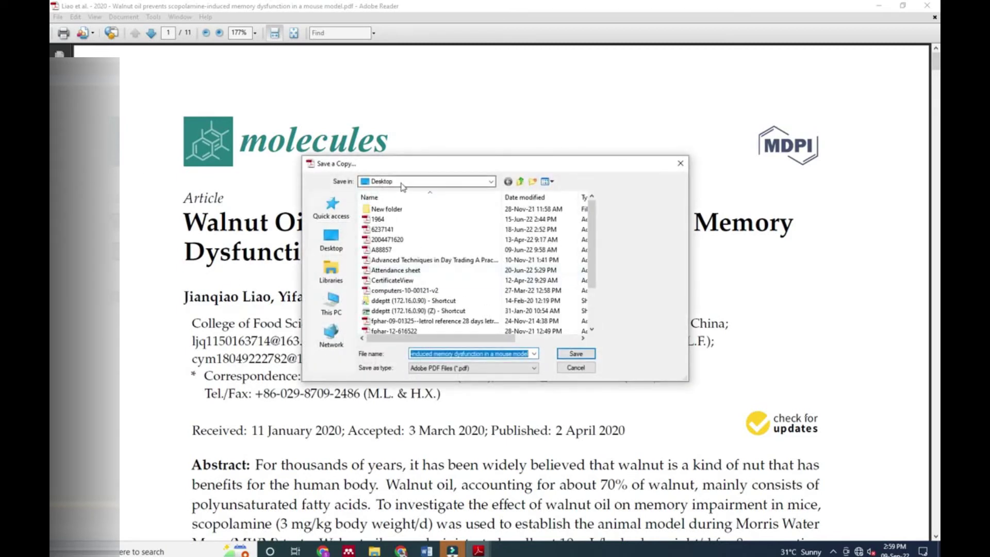
{"action": "left_click", "coordinate": [575, 354]}
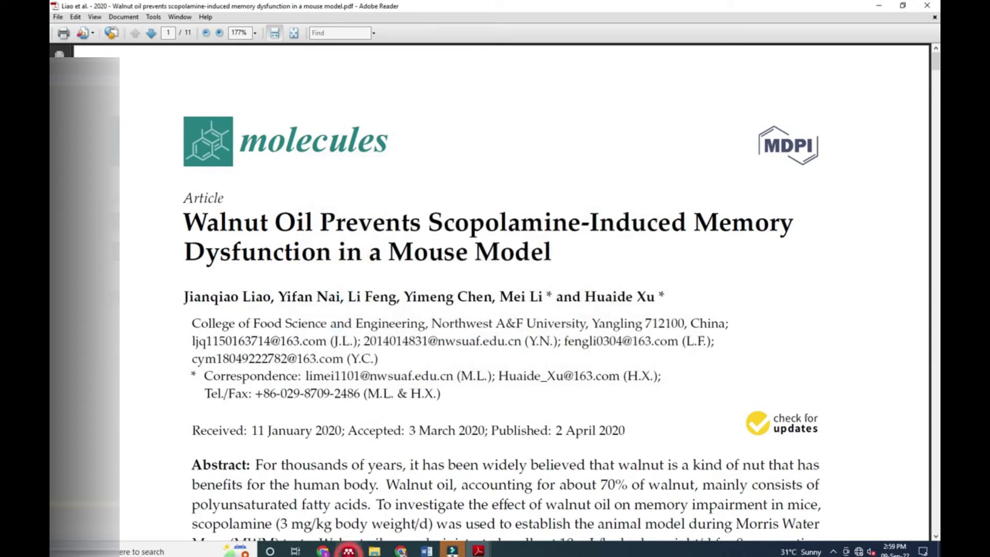
{"action": "mouse_move", "coordinate": [348, 551]}
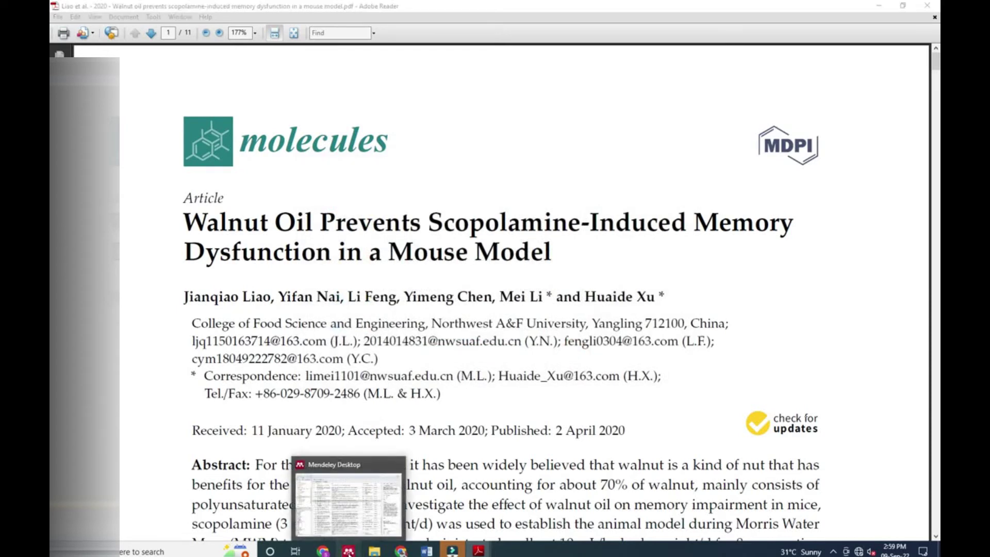
{"action": "left_click", "coordinate": [348, 511]}
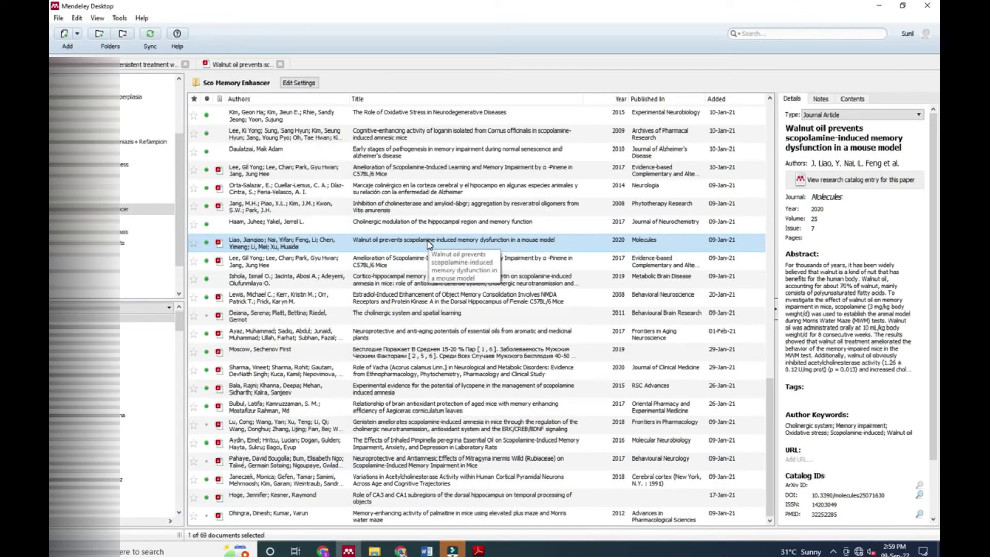
- Sort the Desktop folder by Date modified, newest first, and select the newest walnut oil copy
{"action": "left_click", "coordinate": [879, 7]}
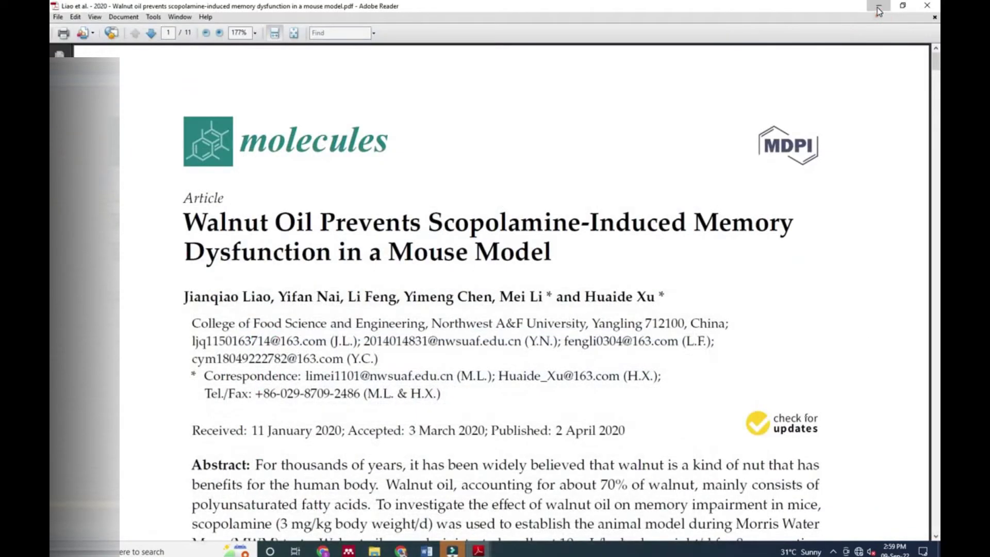
{"action": "left_click", "coordinate": [879, 9]}
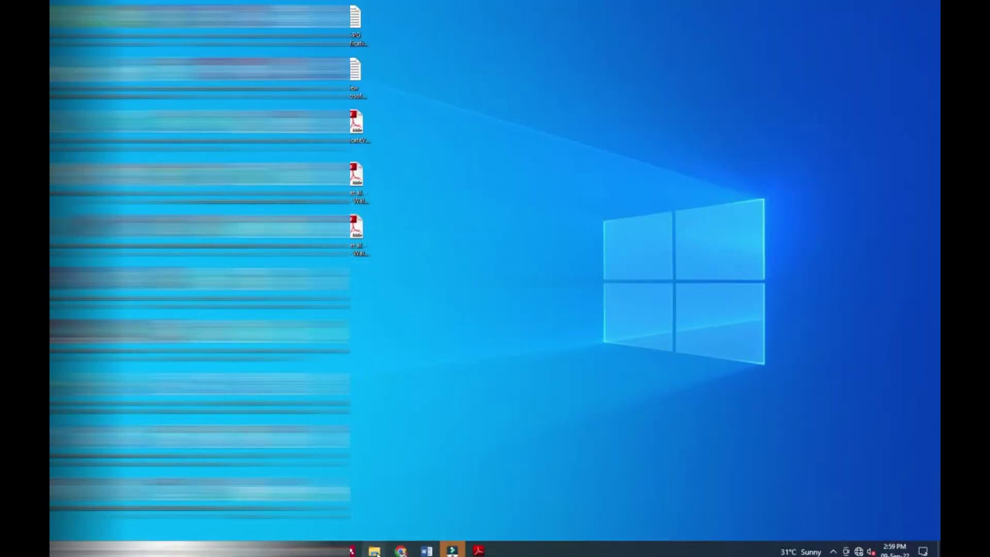
{"action": "mouse_move", "coordinate": [374, 551]}
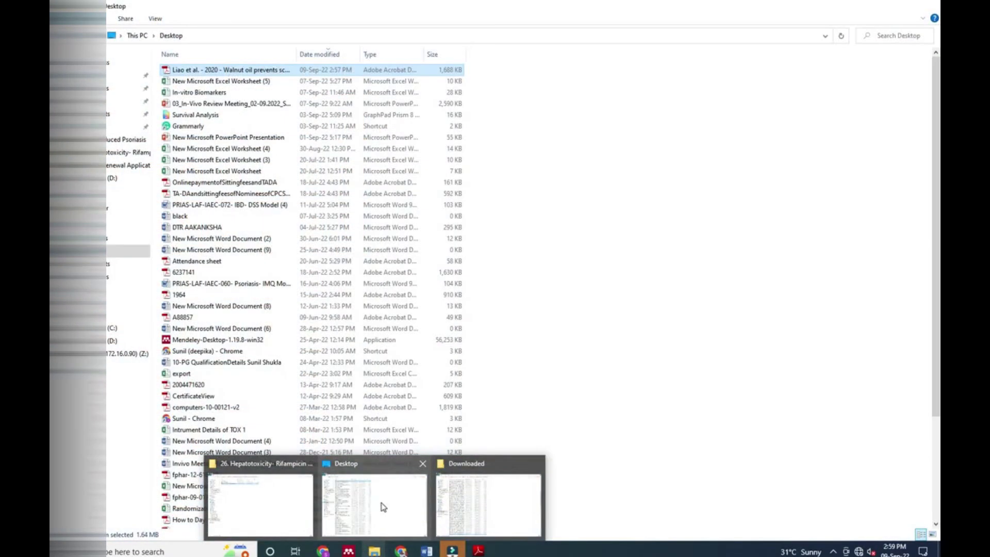
{"action": "left_click", "coordinate": [382, 506]}
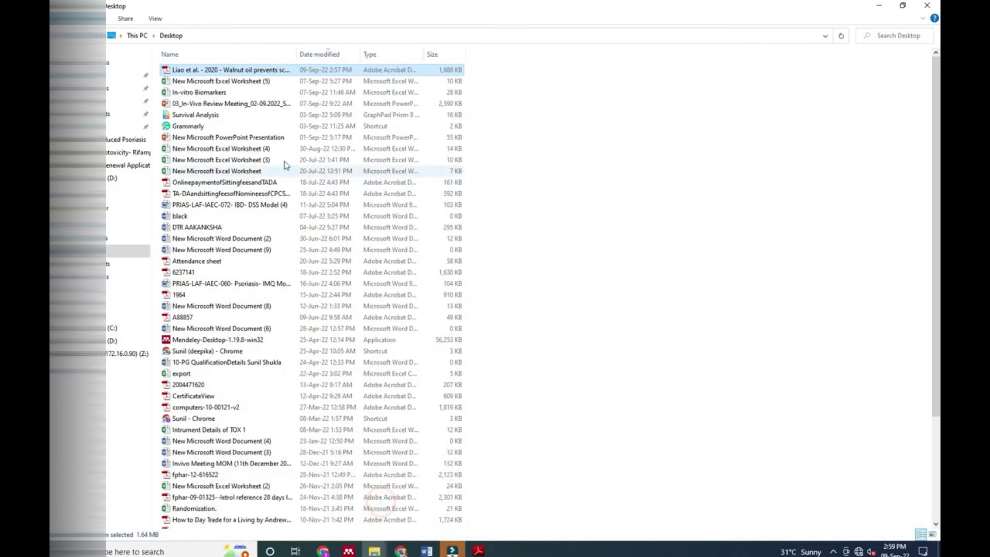
{"action": "left_click", "coordinate": [318, 59]}
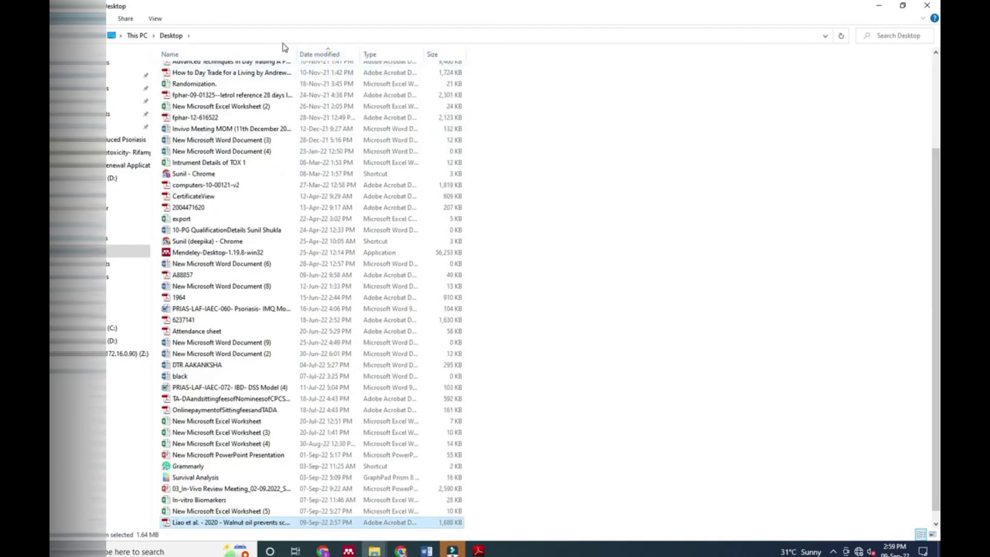
{"action": "left_click", "coordinate": [308, 54]}
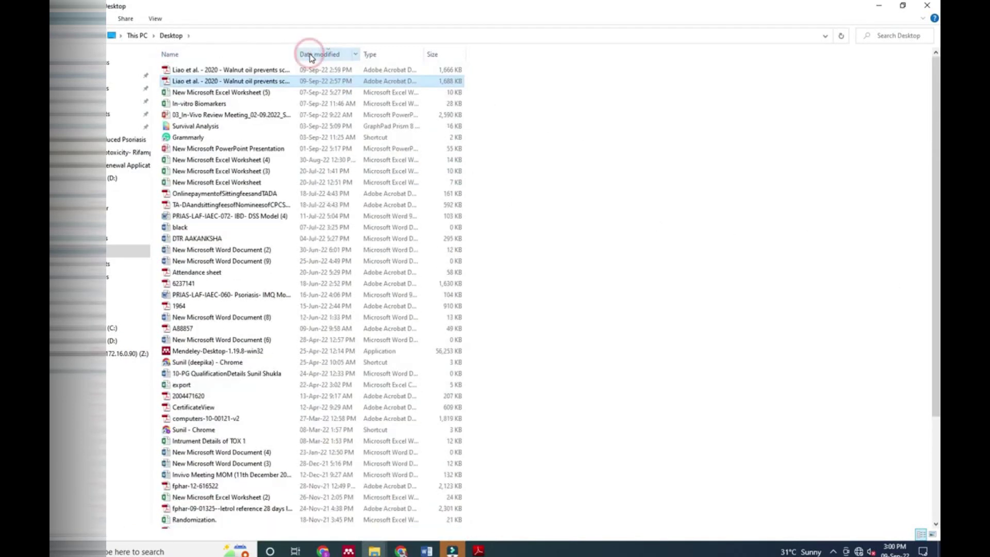
{"action": "left_click", "coordinate": [224, 72]}
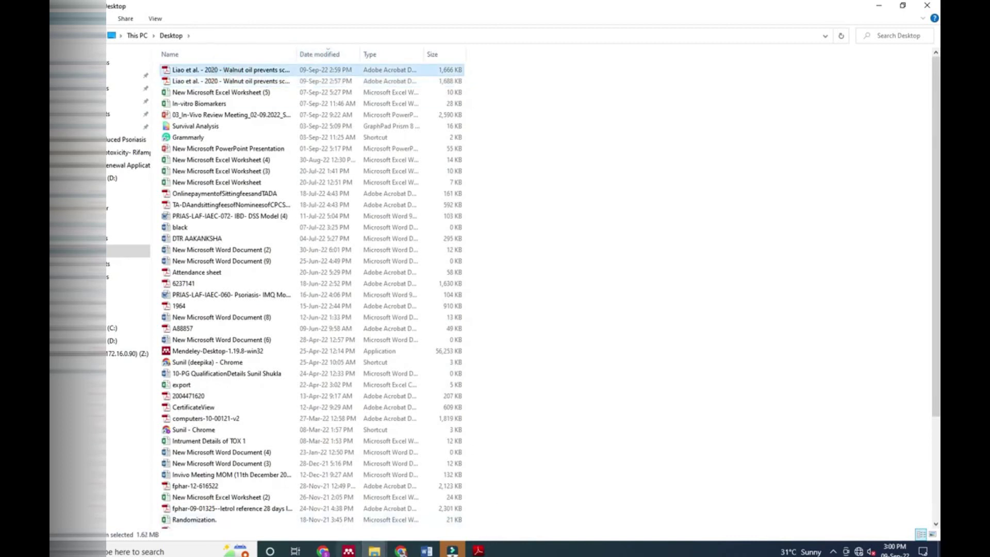
{"action": "left_click", "coordinate": [348, 550]}
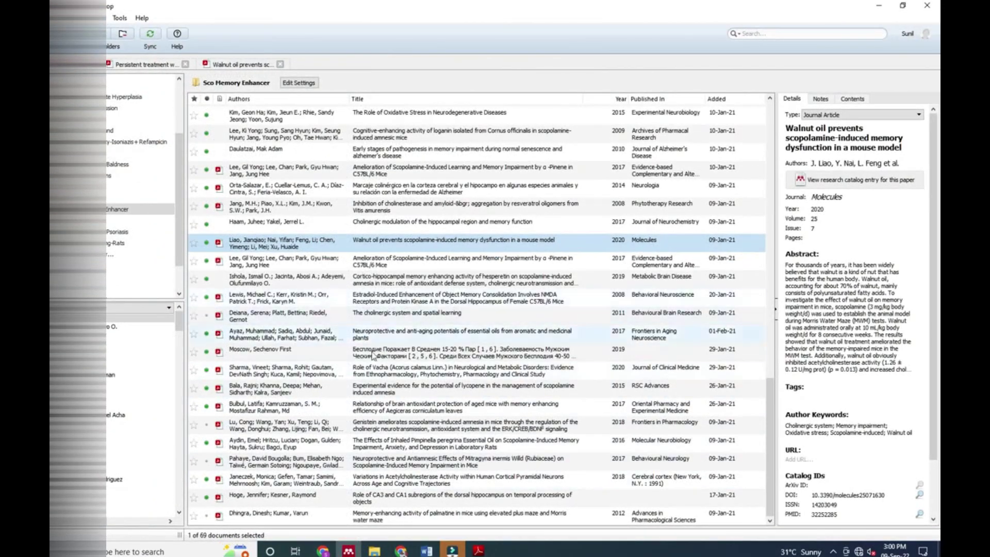